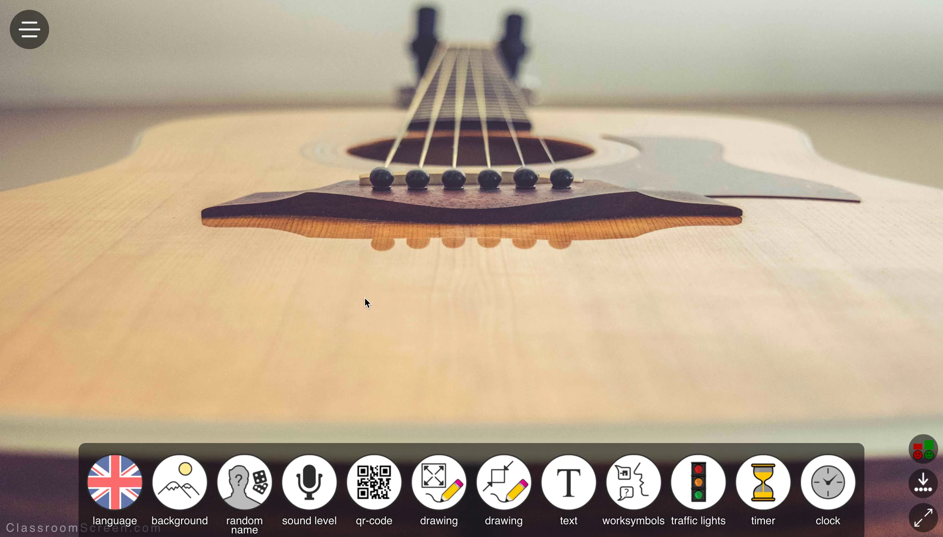
Open the background picker grid from the bottom toolbar over the guitar background.
{"action": "left_click", "coordinate": [191, 488]}
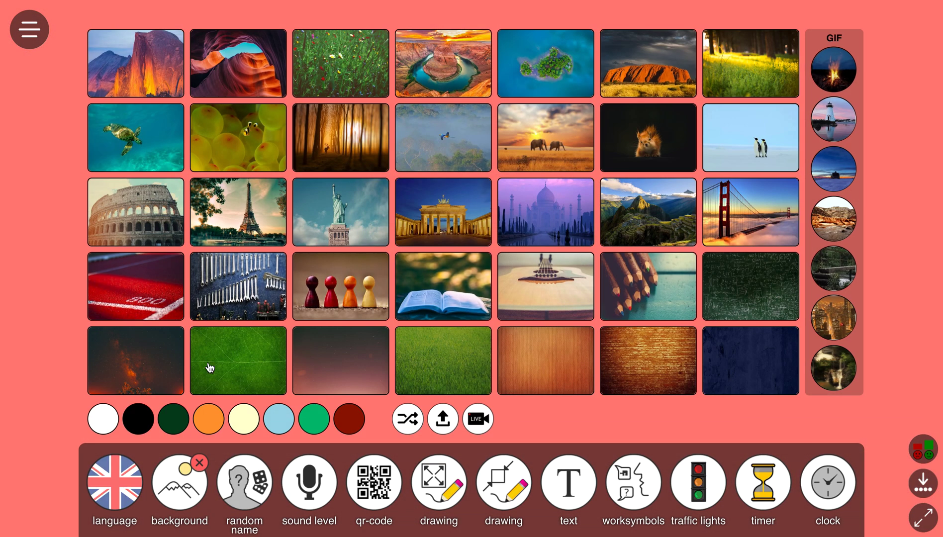
Set the wooden pawns photo as the full-screen background.
{"action": "left_click", "coordinate": [322, 287]}
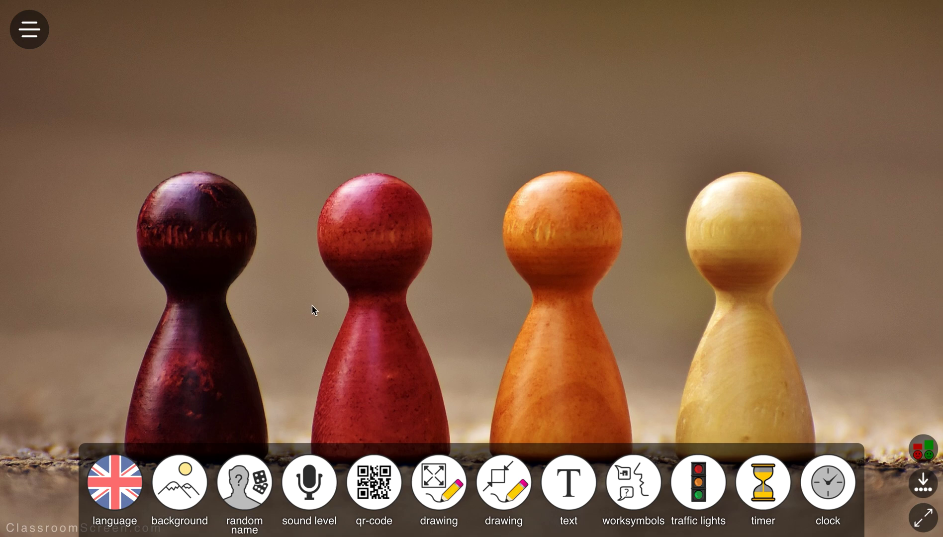
{"action": "left_click", "coordinate": [242, 488]}
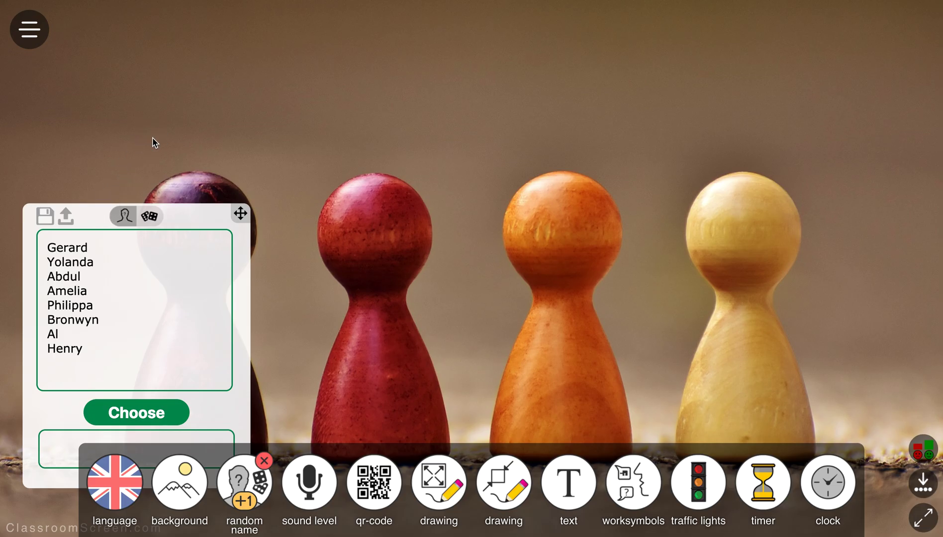
{"action": "left_click_drag", "start_coordinate": [240, 213], "coordinate": [266, 142]}
{"action": "left_click", "coordinate": [173, 344]}
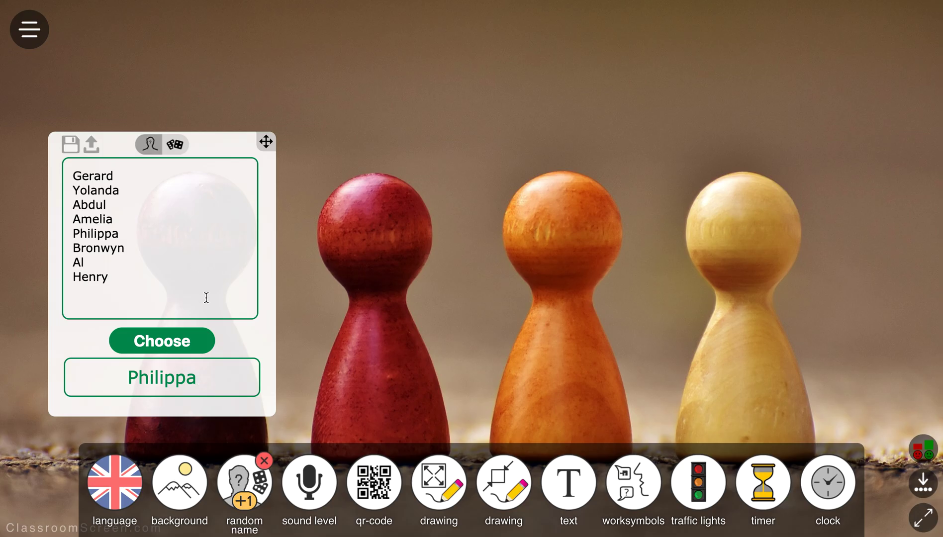
{"action": "left_click", "coordinate": [240, 485]}
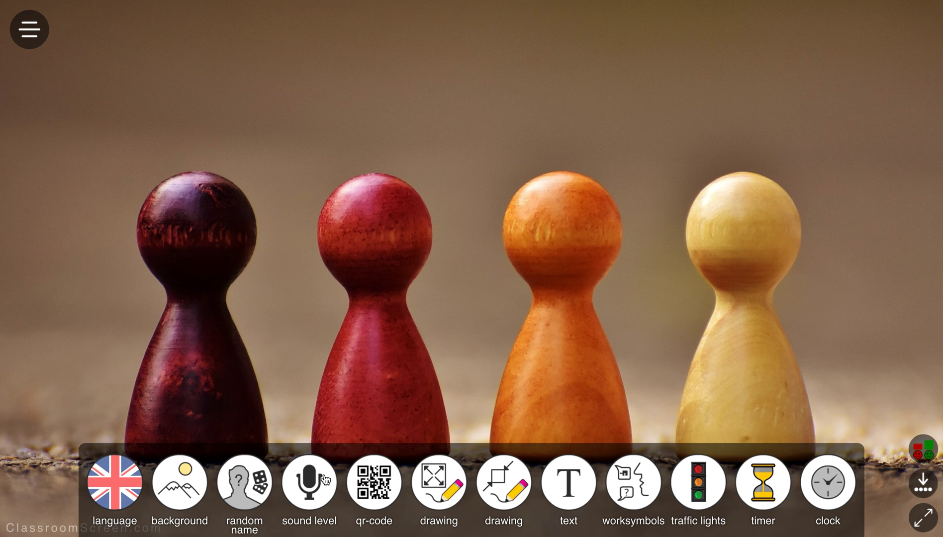
{"action": "left_click", "coordinate": [325, 480]}
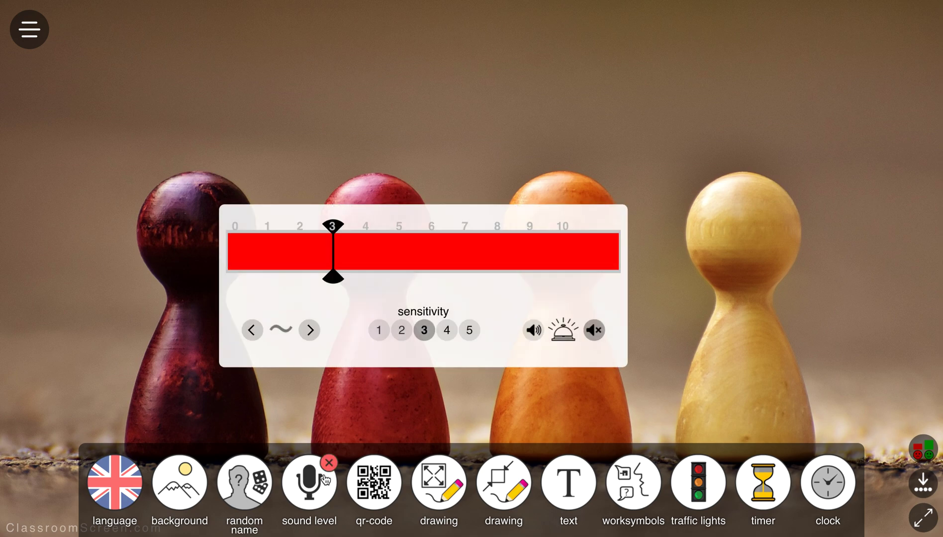
{"action": "left_click", "coordinate": [378, 331]}
{"action": "left_click", "coordinate": [402, 331]}
{"action": "left_click", "coordinate": [424, 331]}
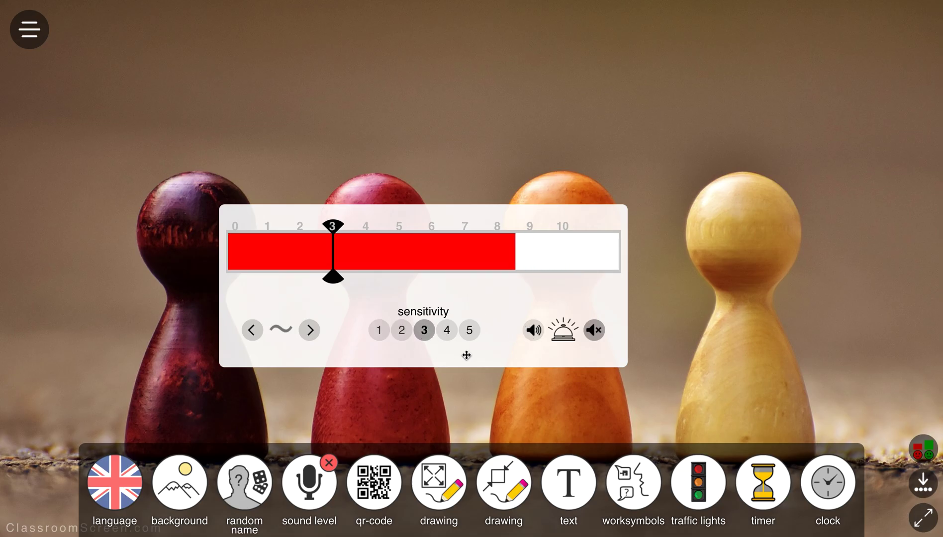
{"action": "left_click", "coordinate": [316, 485]}
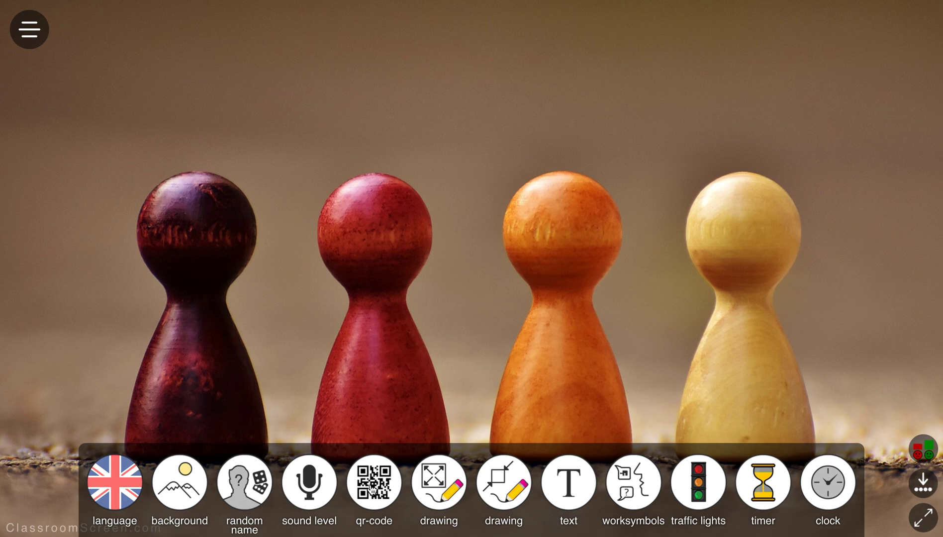
{"action": "left_click", "coordinate": [372, 490]}
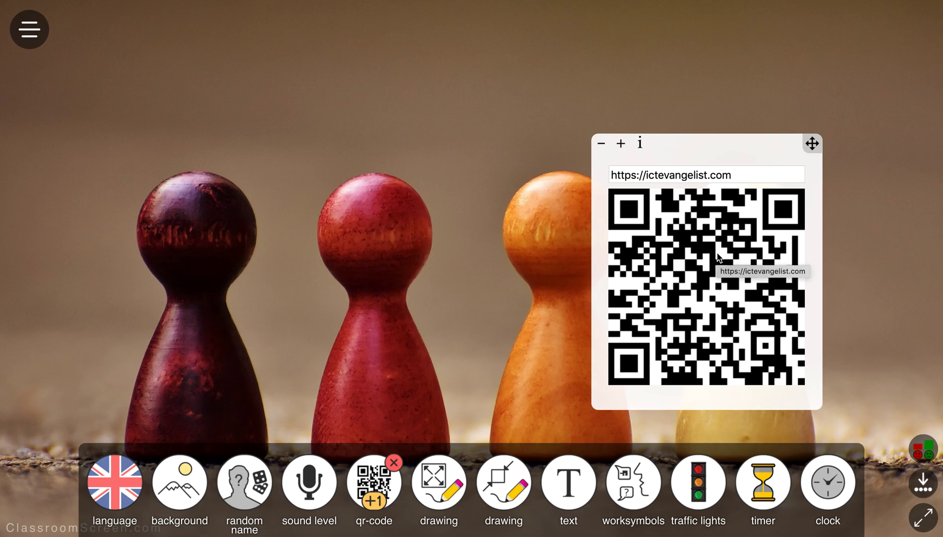
{"action": "left_click", "coordinate": [393, 462]}
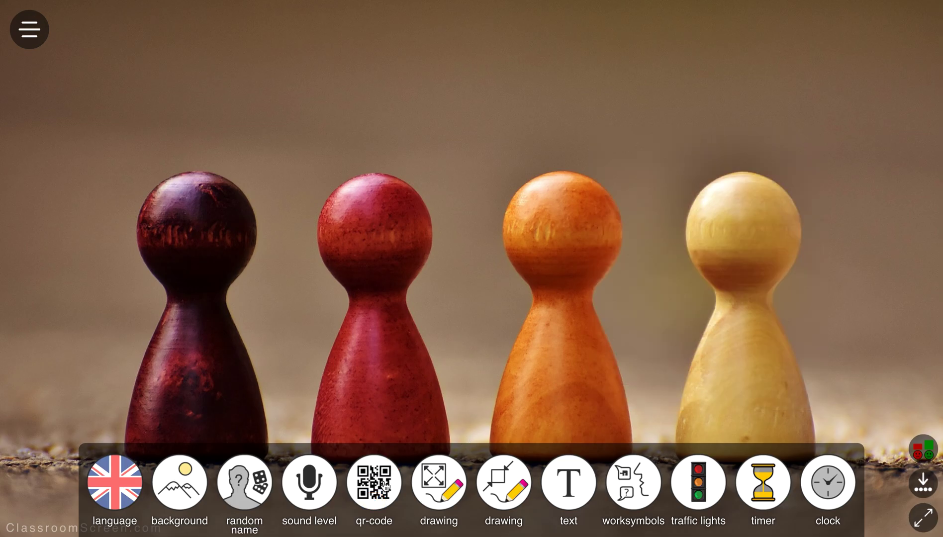
{"action": "left_click", "coordinate": [429, 485]}
{"action": "mouse_move", "coordinate": [274, 117]}
{"action": "left_mouse_down"}
{"action": "mouse_move", "coordinate": [252, 143]}
{"action": "mouse_move", "coordinate": [261, 249]}
{"action": "mouse_move", "coordinate": [318, 122]}
{"action": "mouse_move", "coordinate": [285, 99]}
{"action": "left_mouse_up"}
{"action": "left_click_drag", "start_coordinate": [420, 106], "coordinate": [419, 230]}
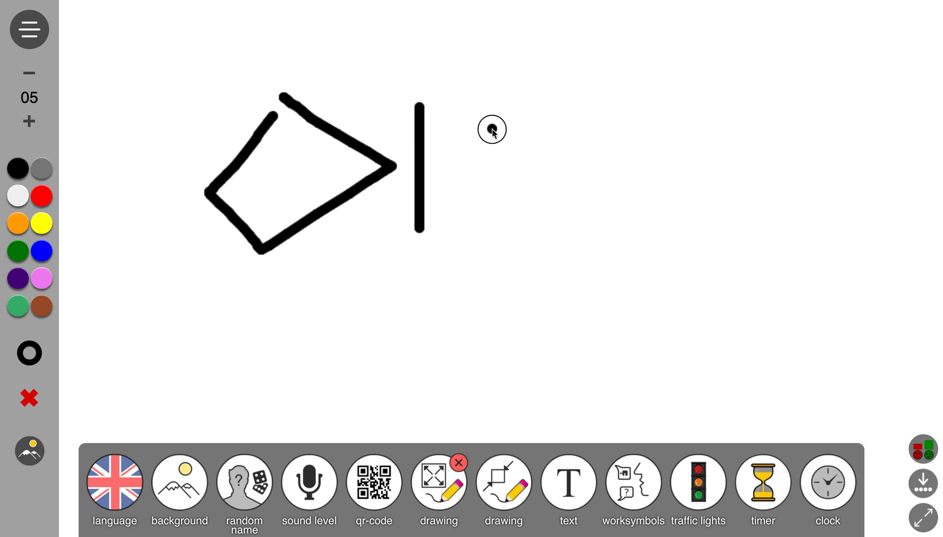
{"action": "left_click_drag", "start_coordinate": [492, 128], "coordinate": [492, 180]}
{"action": "mouse_move", "coordinate": [524, 131]}
{"action": "left_mouse_down"}
{"action": "mouse_move", "coordinate": [526, 191]}
{"action": "mouse_move", "coordinate": [459, 194]}
{"action": "left_mouse_up"}
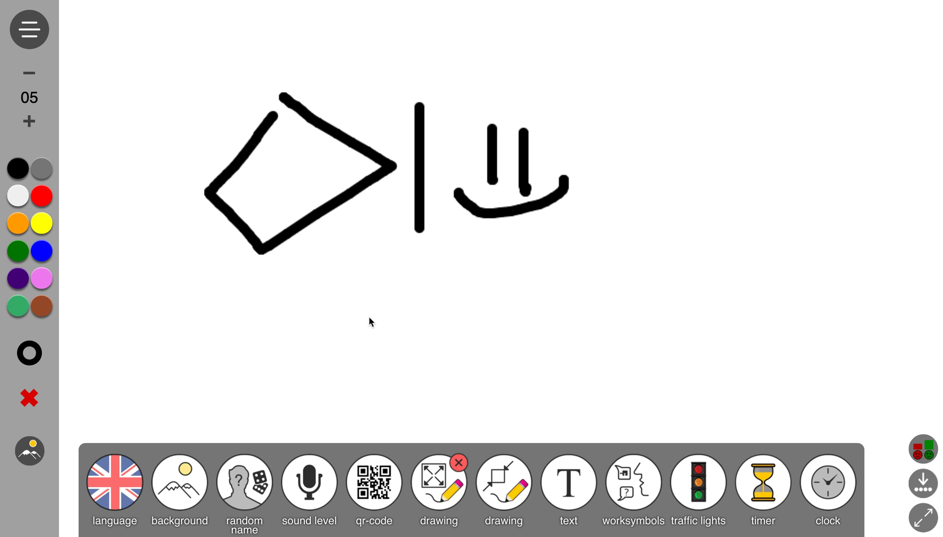
{"action": "left_click", "coordinate": [434, 484]}
{"action": "left_click", "coordinate": [501, 490]}
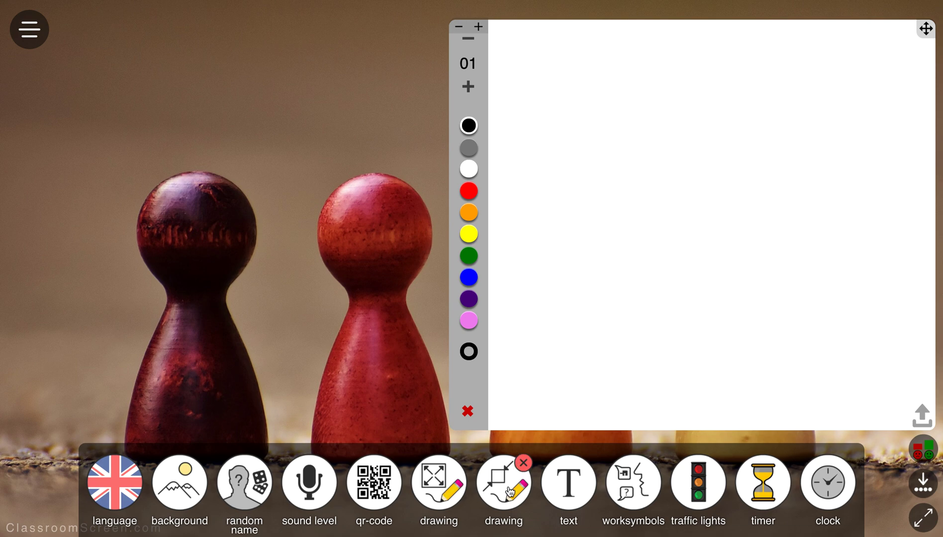
{"action": "left_click", "coordinate": [510, 491]}
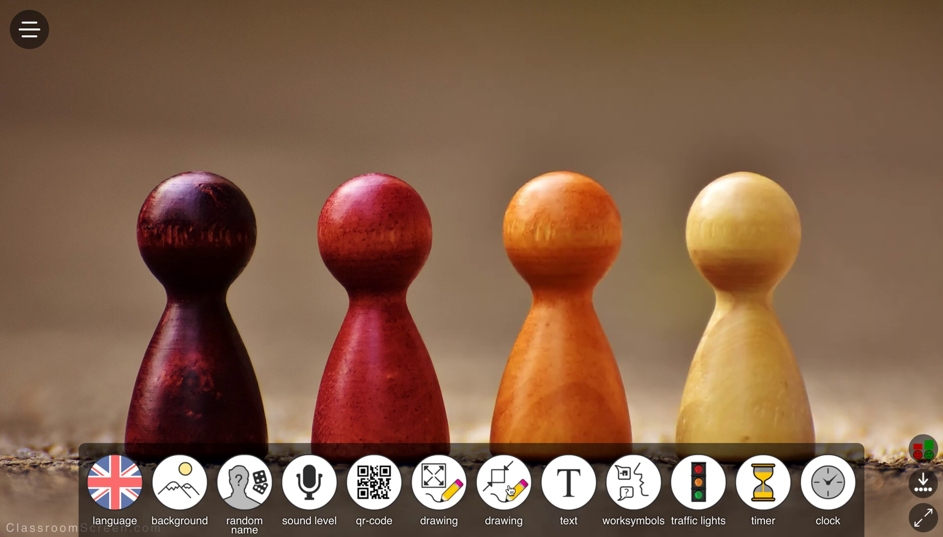
{"action": "left_click", "coordinate": [569, 492]}
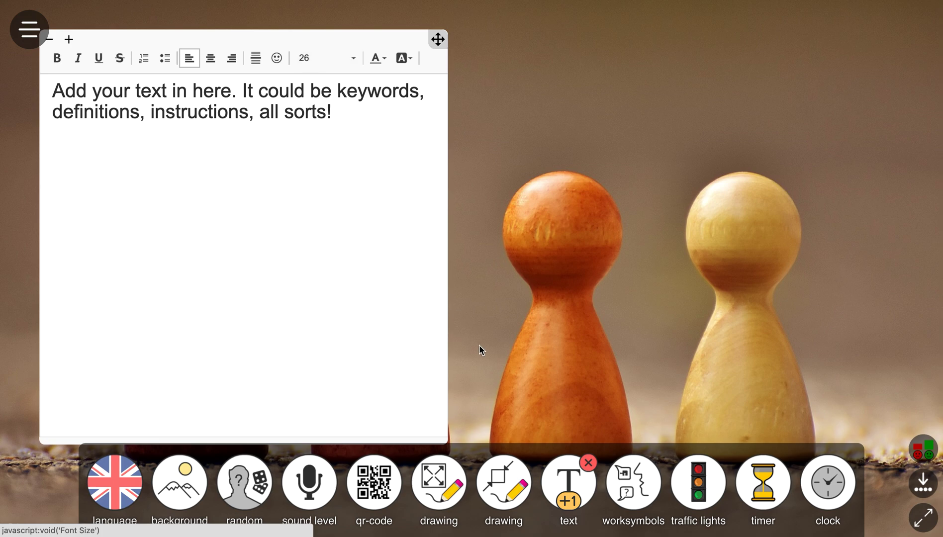
{"action": "left_click", "coordinate": [563, 478]}
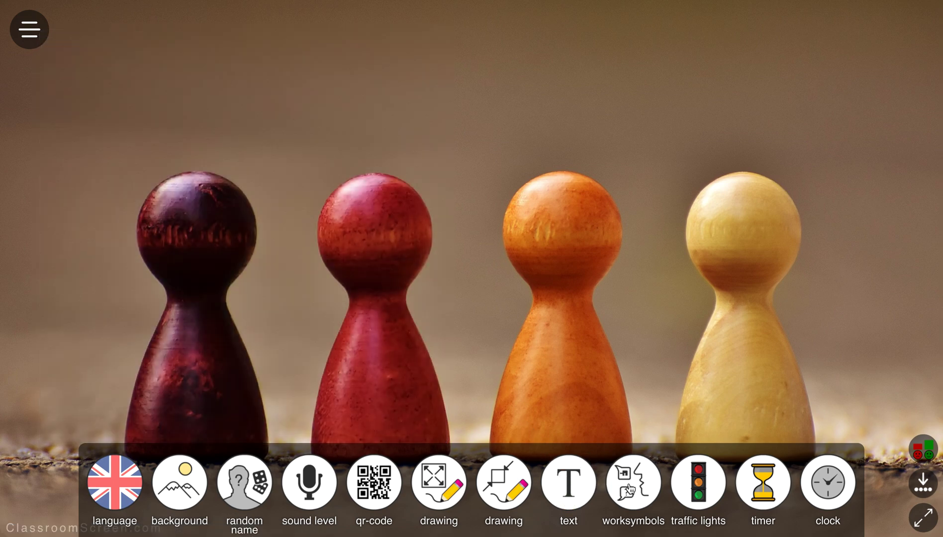
Show the silence, work together, ask neighbour and whisper work symbols, then close them.
{"action": "left_click", "coordinate": [629, 488]}
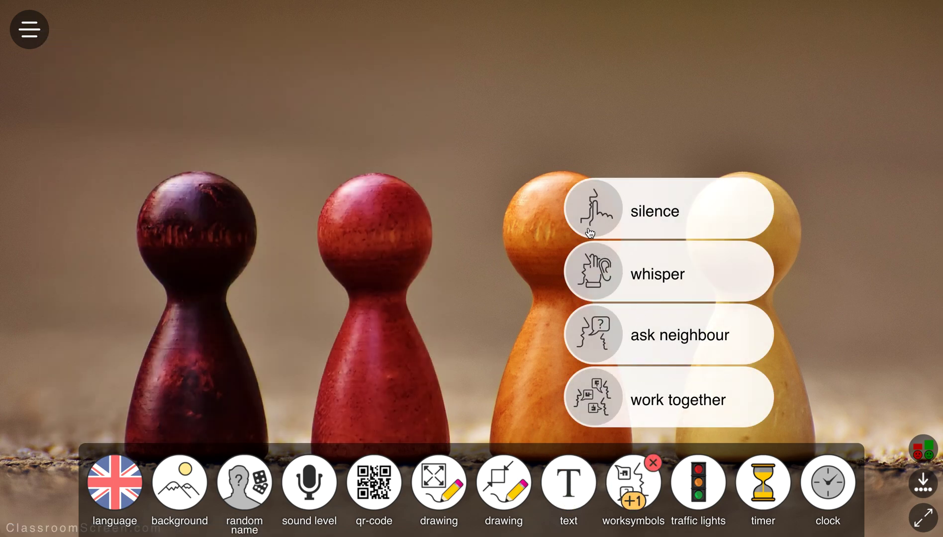
{"action": "left_click", "coordinate": [582, 204]}
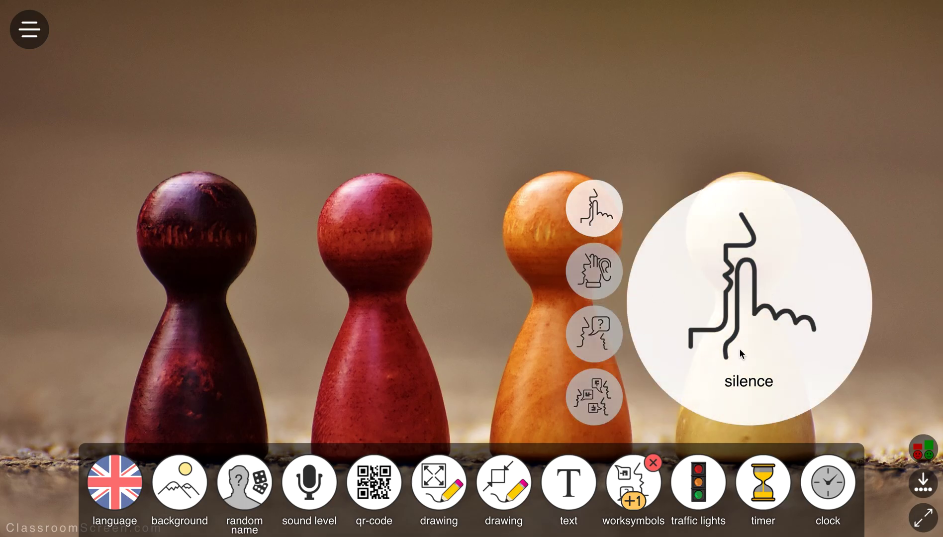
{"action": "left_click", "coordinate": [591, 405]}
{"action": "left_click", "coordinate": [585, 336]}
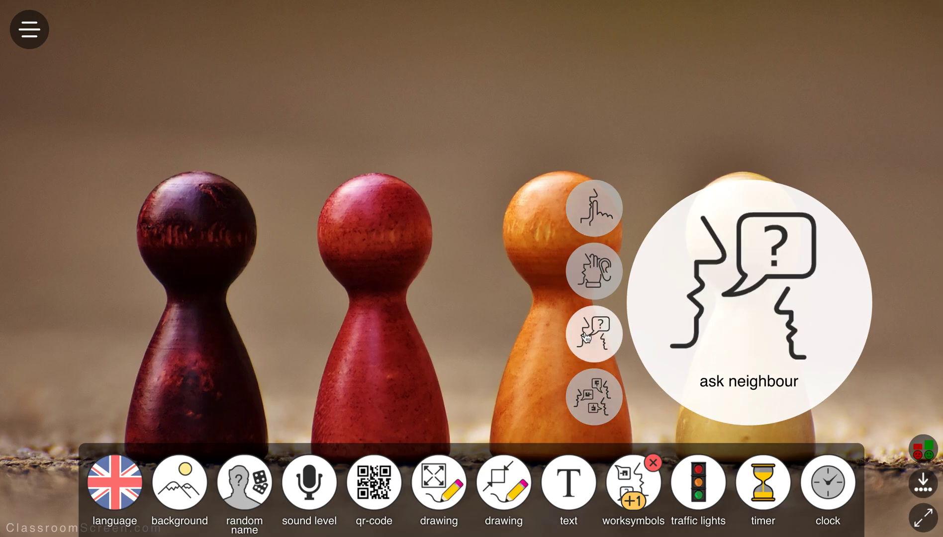
{"action": "left_click", "coordinate": [587, 280]}
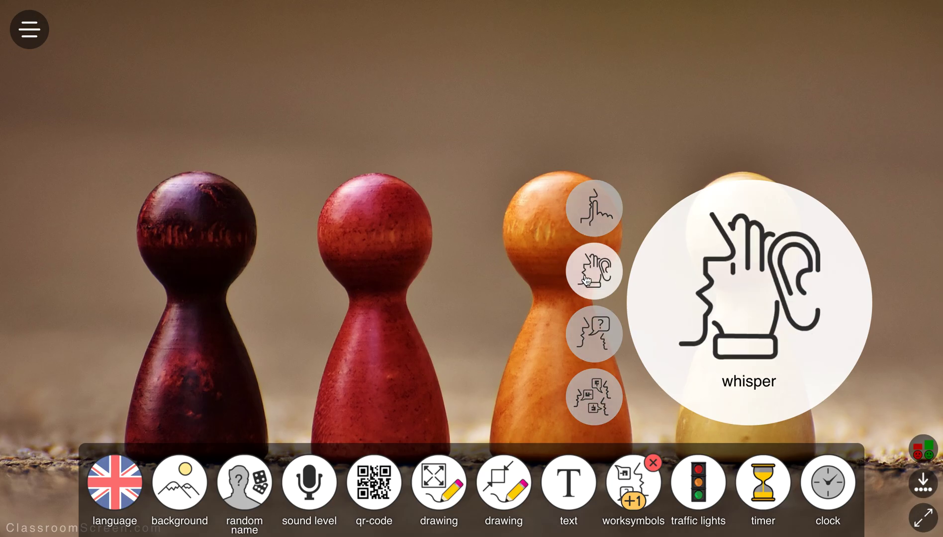
{"action": "left_click", "coordinate": [630, 489]}
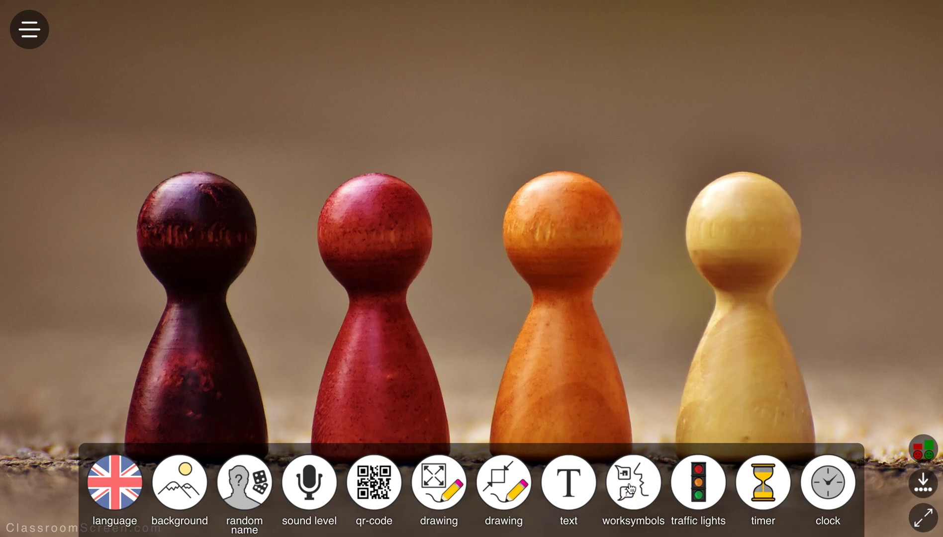
Light a traffic light green, remove it, and add a 00:00 timer.
{"action": "left_click", "coordinate": [692, 489]}
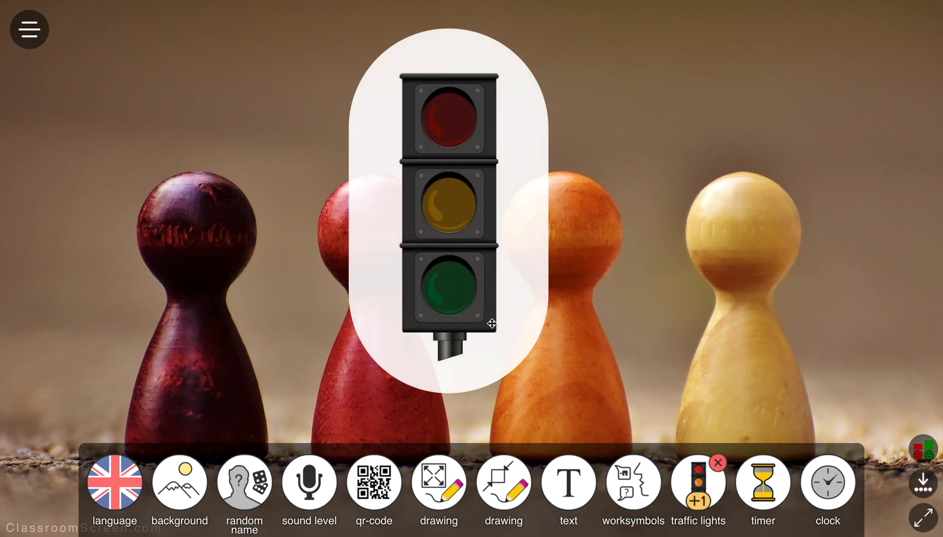
{"action": "left_click", "coordinate": [455, 312]}
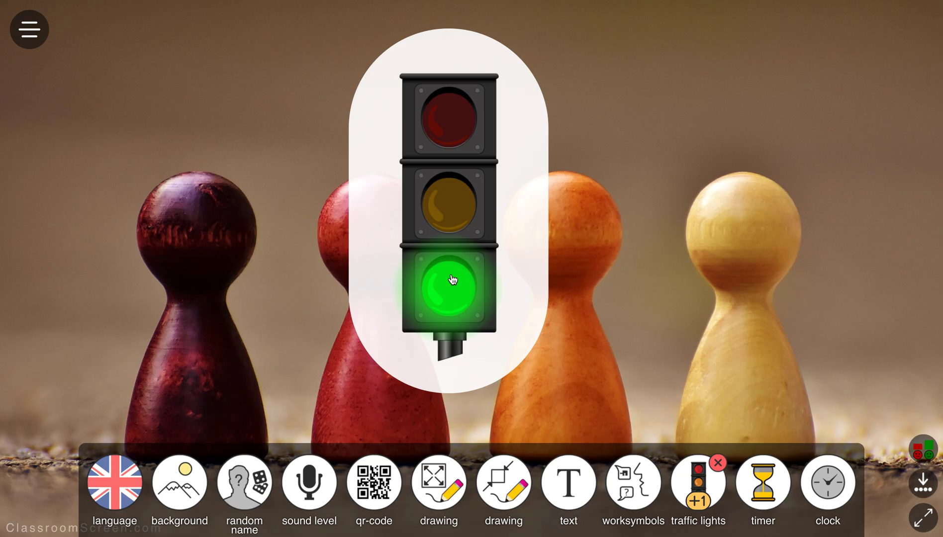
{"action": "left_click", "coordinate": [697, 490]}
{"action": "left_click", "coordinate": [755, 489]}
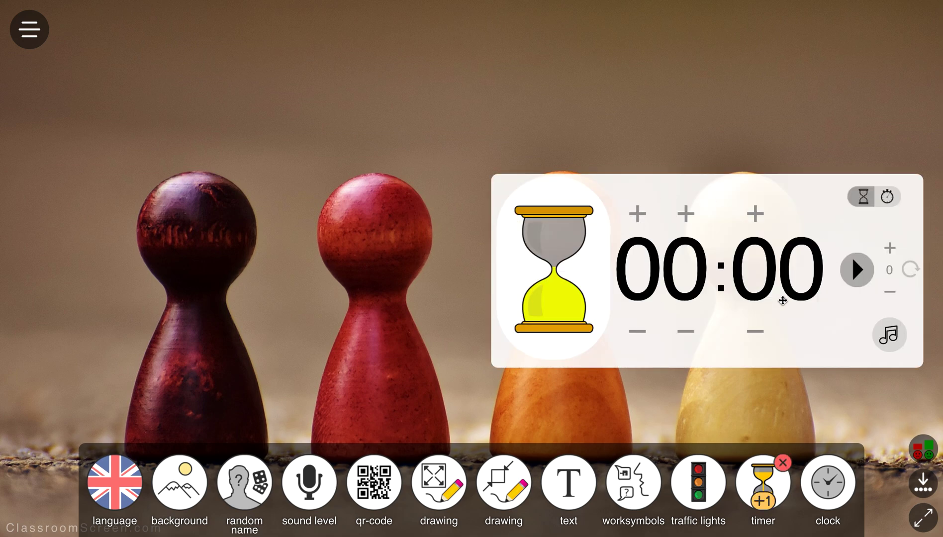
Remove the timer and briefly show a clock with the current time.
{"action": "left_click", "coordinate": [759, 471]}
{"action": "left_click", "coordinate": [825, 470]}
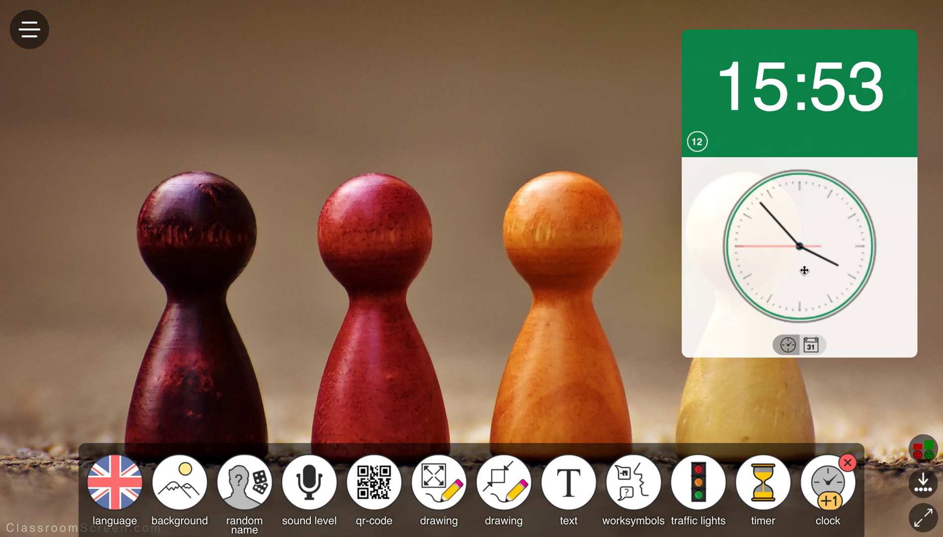
{"action": "left_click", "coordinate": [822, 490]}
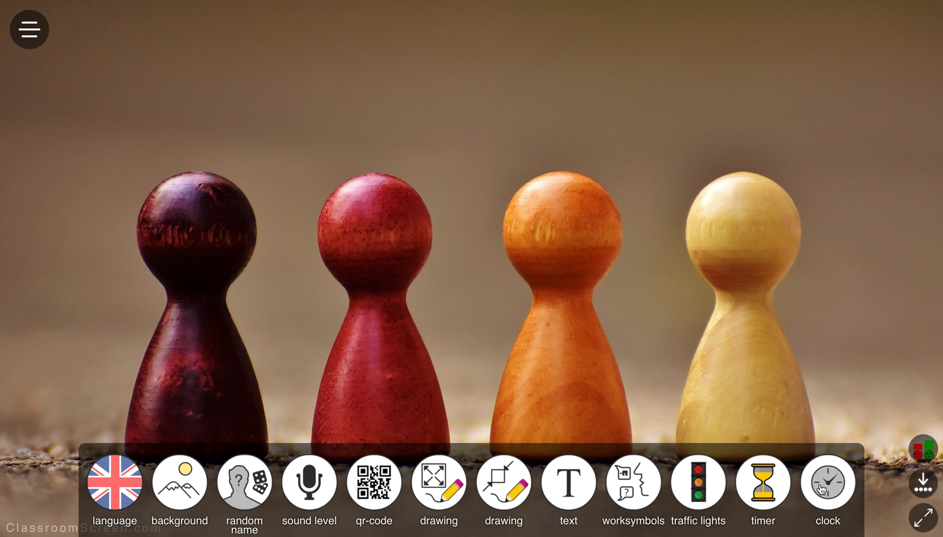
Hide and restore the widget toolbar, then open the lesson ExitPoll.
{"action": "left_click", "coordinate": [922, 490]}
{"action": "left_click", "coordinate": [922, 490]}
{"action": "left_click", "coordinate": [922, 453]}
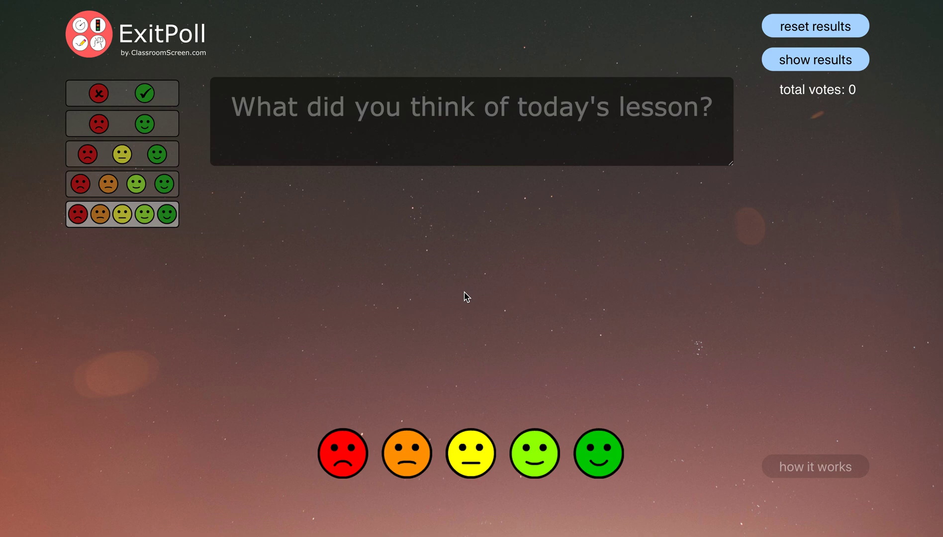
Cast six test votes, two each for the dark green, light green and orange faces.
{"action": "left_click", "coordinate": [595, 447]}
{"action": "left_click", "coordinate": [532, 456]}
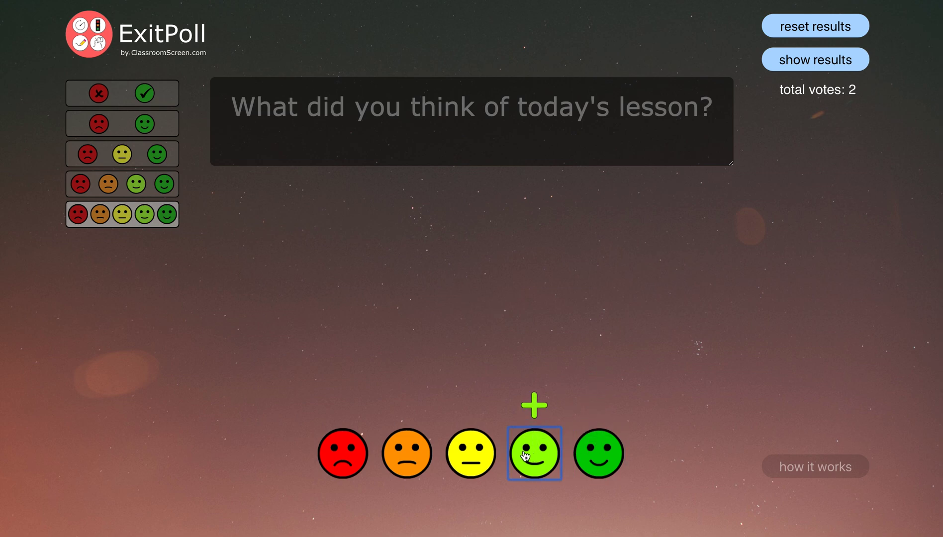
{"action": "left_click", "coordinate": [384, 462]}
{"action": "left_click", "coordinate": [597, 462]}
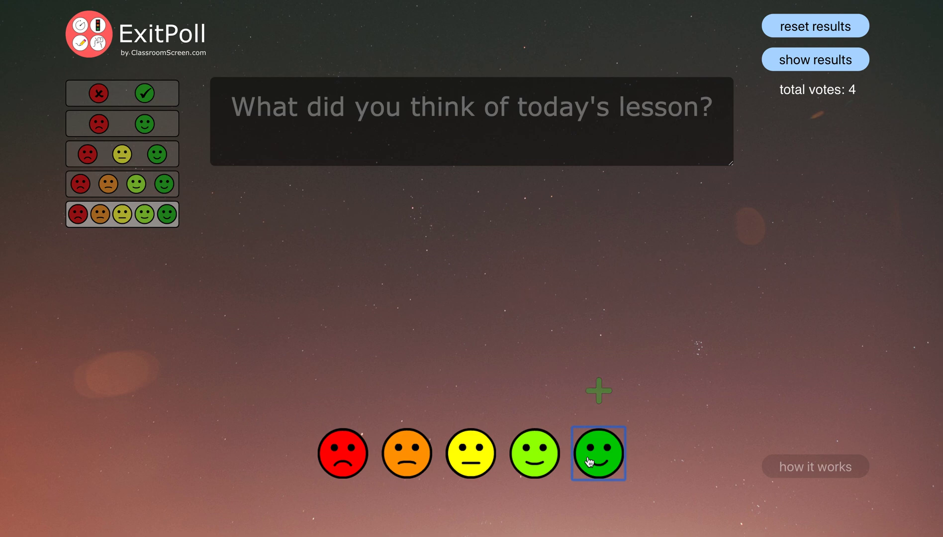
{"action": "left_click", "coordinate": [525, 465]}
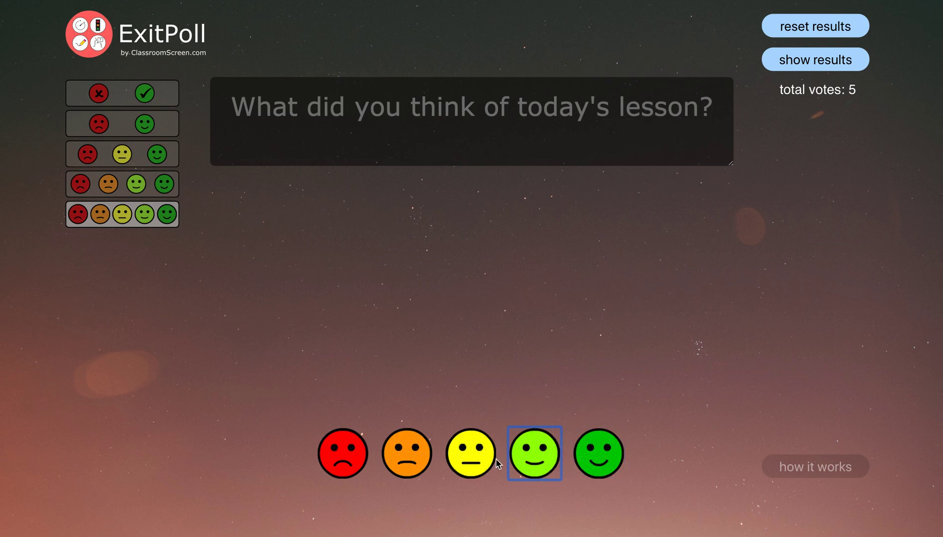
{"action": "left_click", "coordinate": [401, 455]}
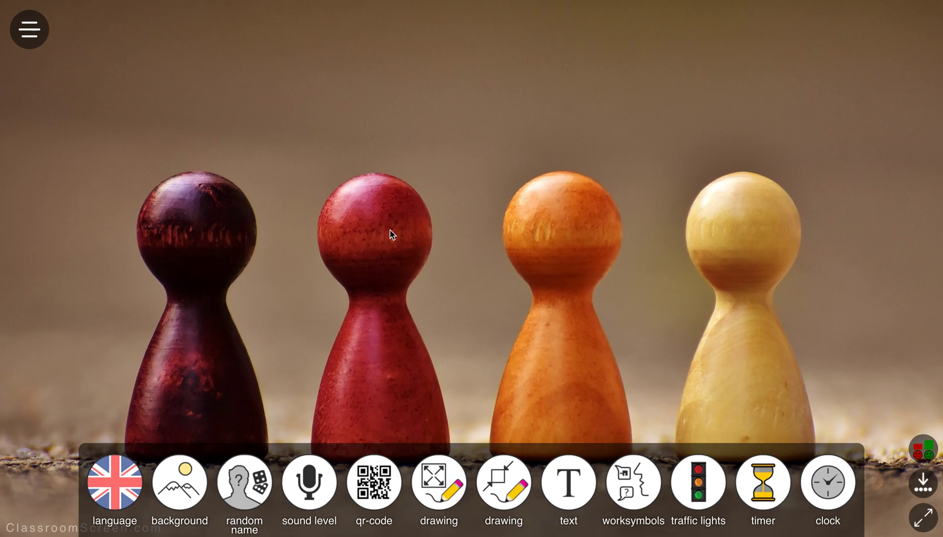
Open the top-left menu listing About me & contact, How it works, Tips & Tricks, Guestbook, Donate.
{"action": "left_click", "coordinate": [27, 38]}
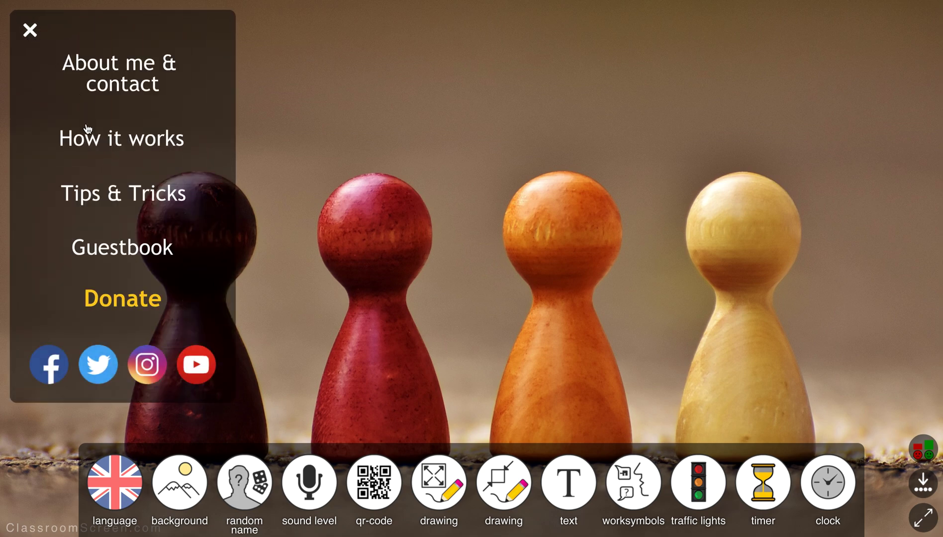